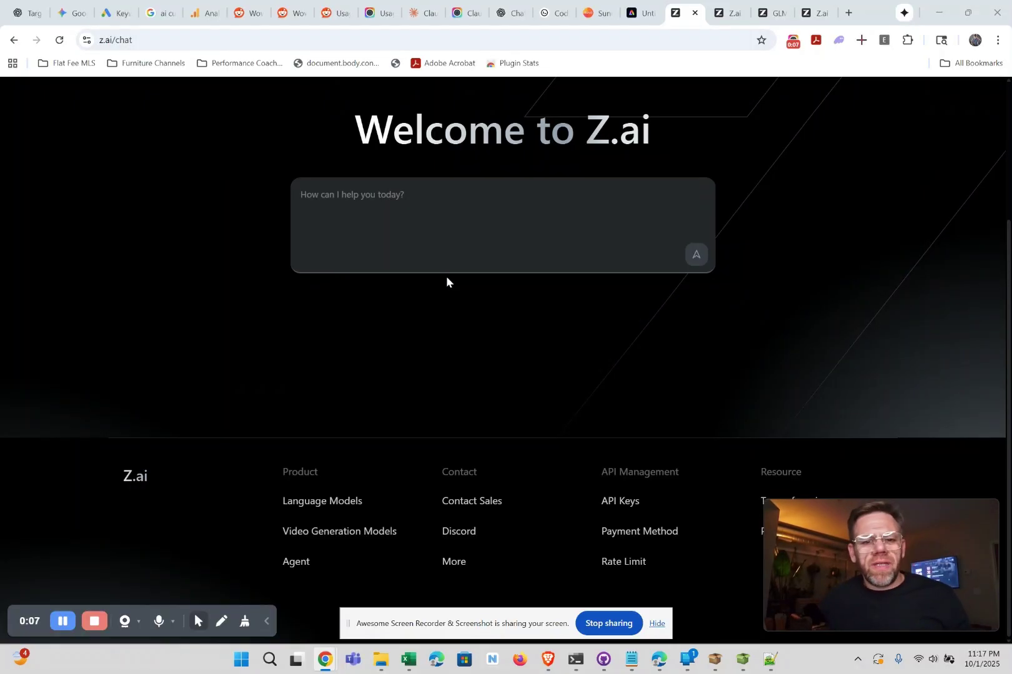
scroll(407, 311, up, 5)
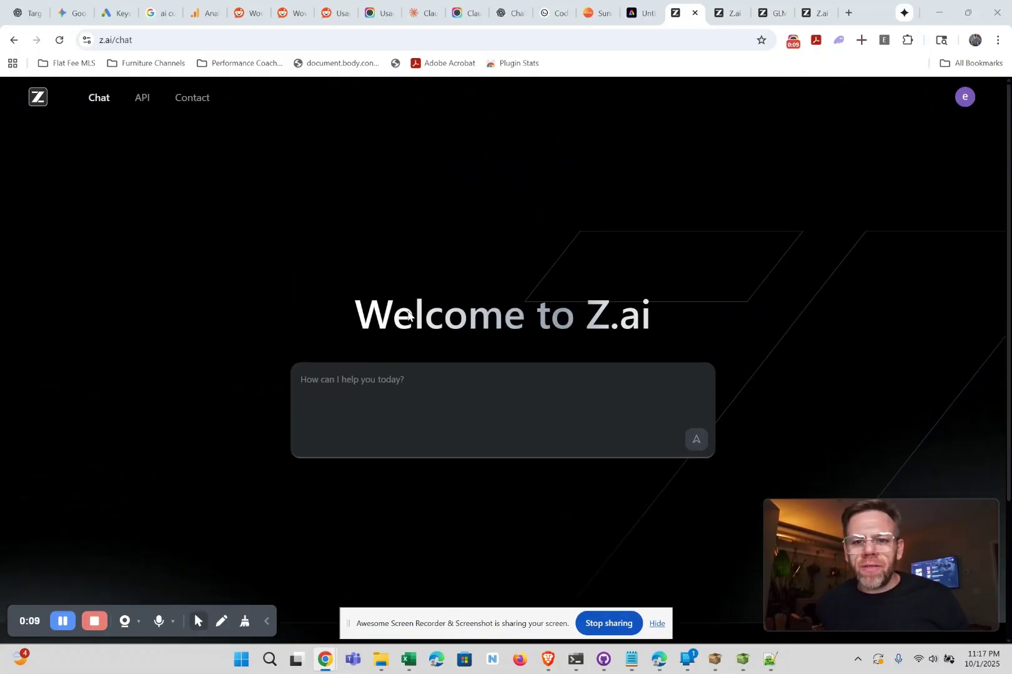
click(771, 12)
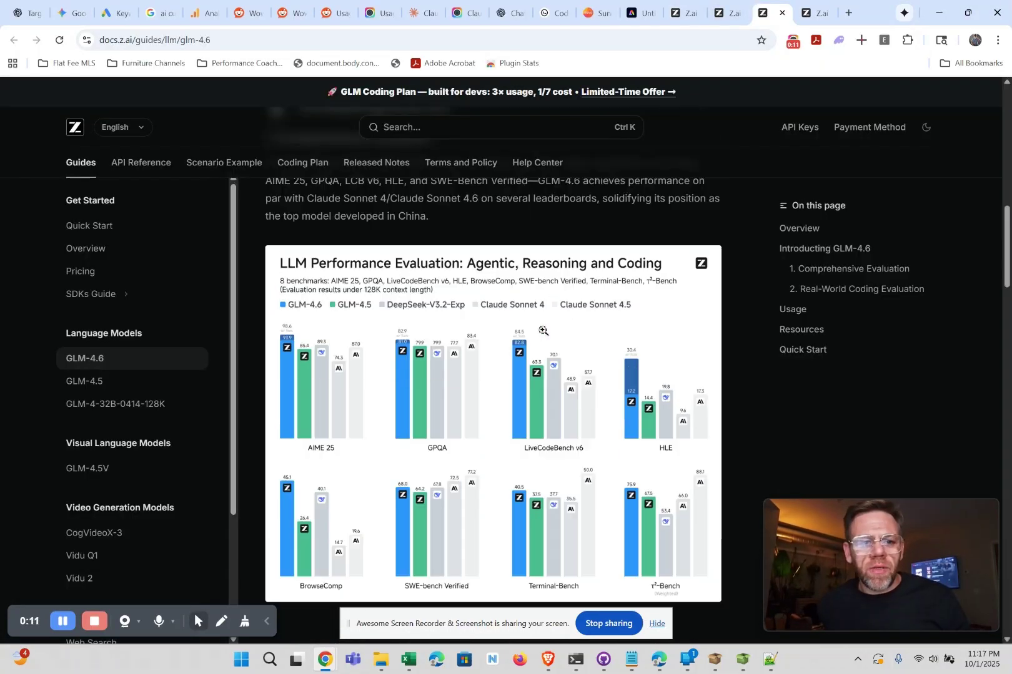
scroll(543, 330, up, 5)
scroll(542, 330, up, 3)
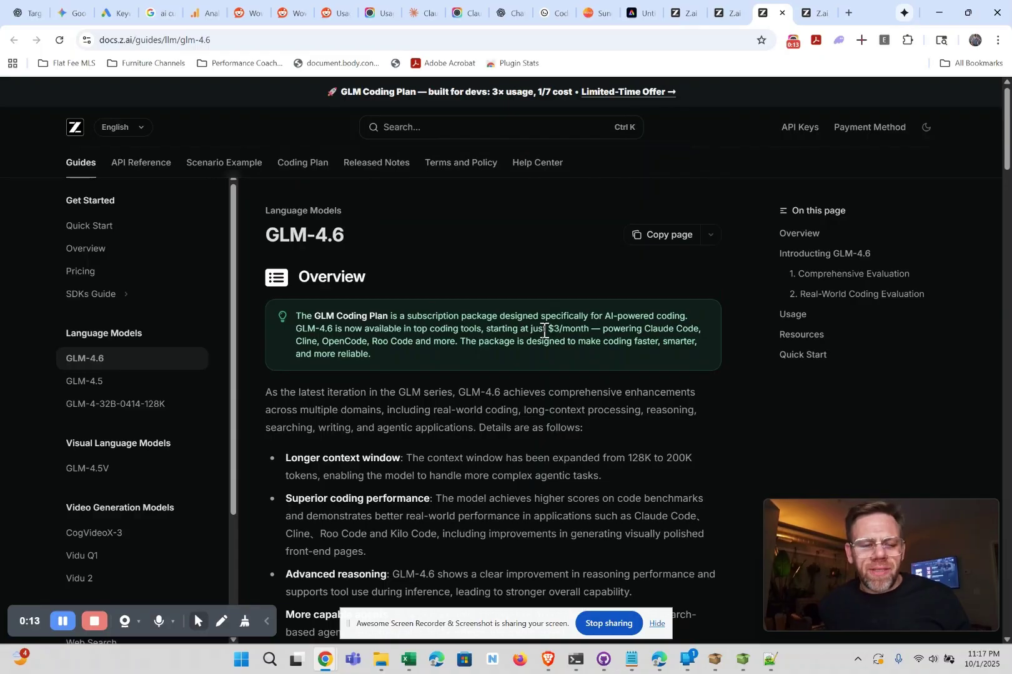
scroll(544, 331, down, 5)
scroll(544, 332, up, 5)
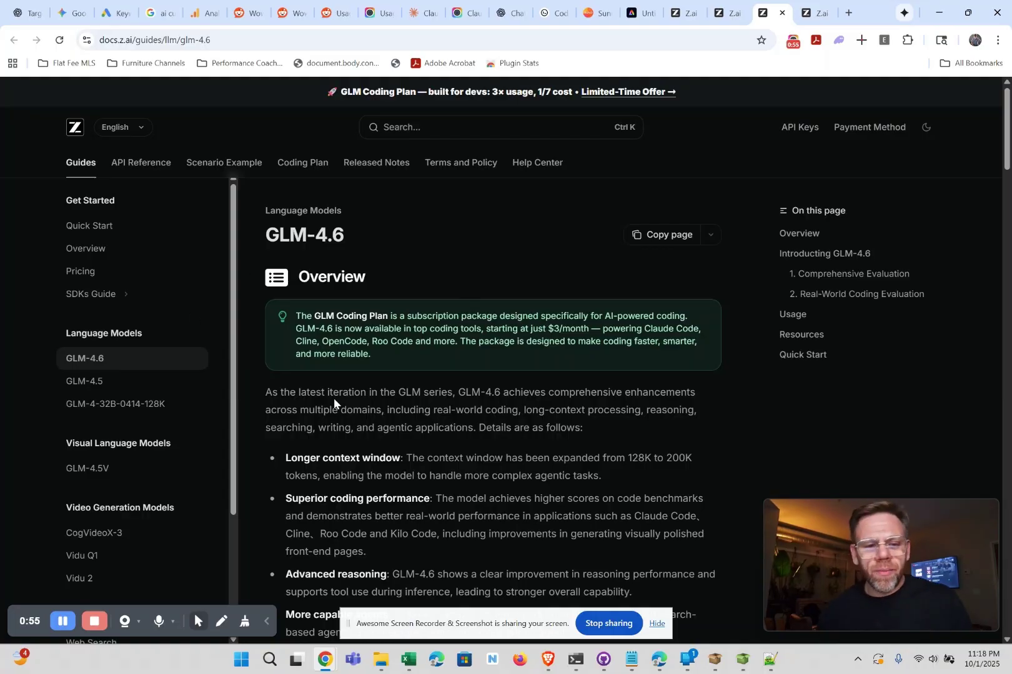
scroll(334, 399, down, 3)
scroll(336, 399, down, 2)
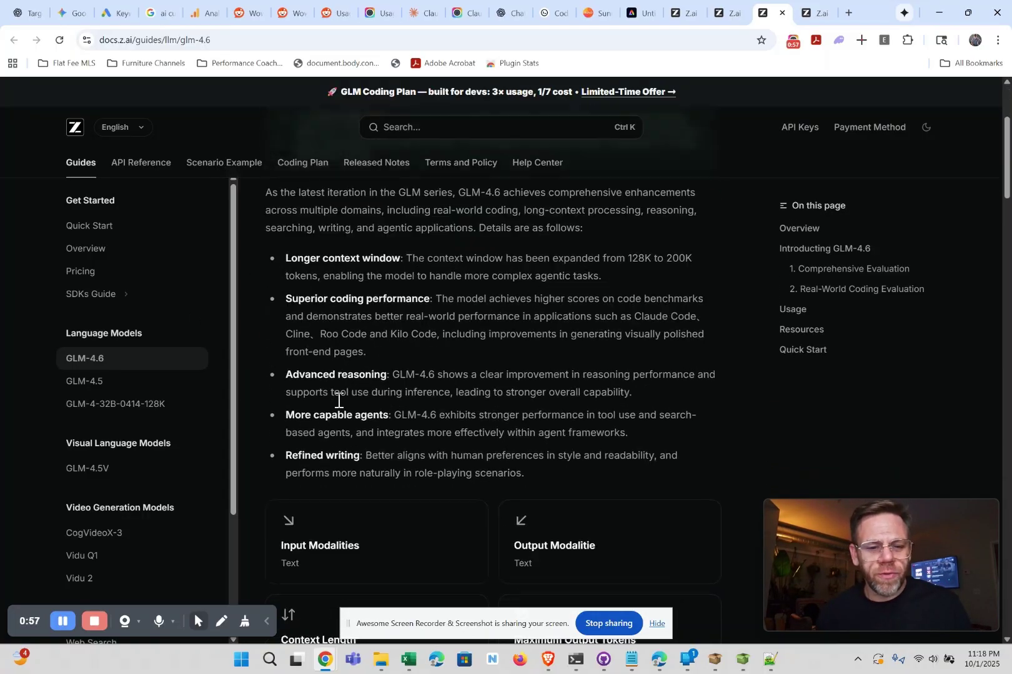
scroll(338, 399, down, 4)
scroll(337, 399, down, 4)
scroll(337, 399, down, 4)
scroll(336, 399, down, 2)
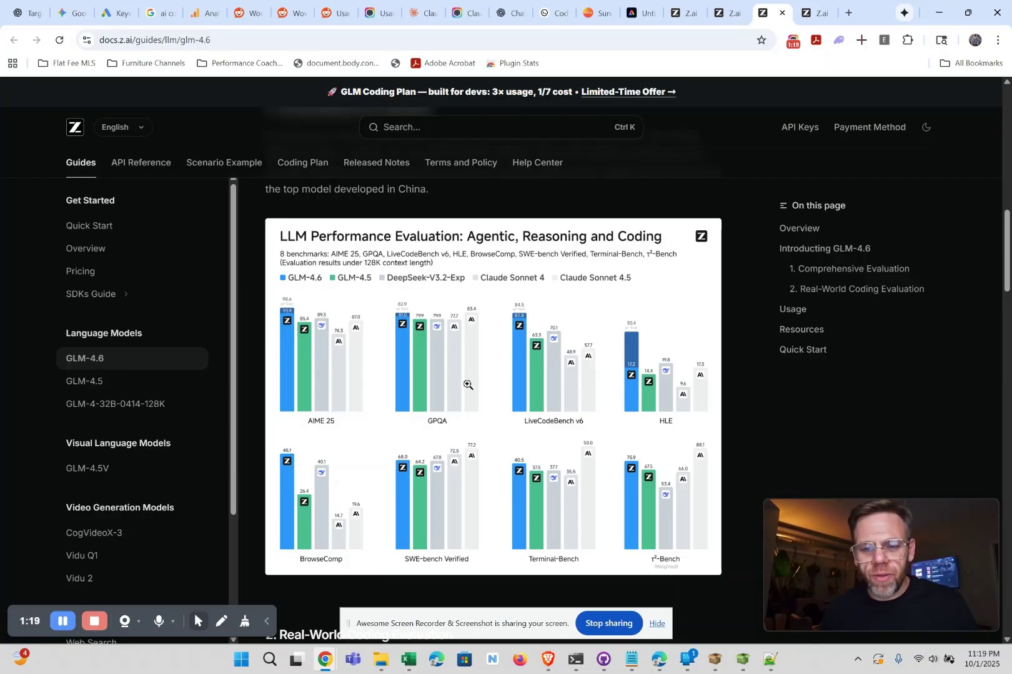
scroll(467, 386, down, 3)
scroll(467, 384, up, 3)
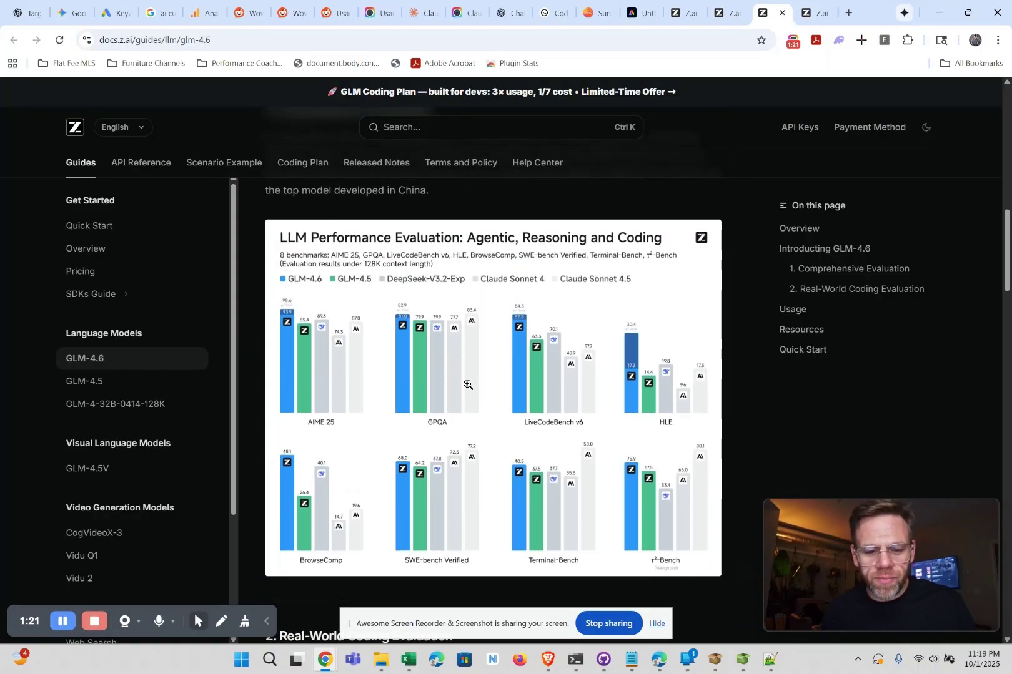
scroll(428, 545, down, 5)
scroll(425, 546, down, 1)
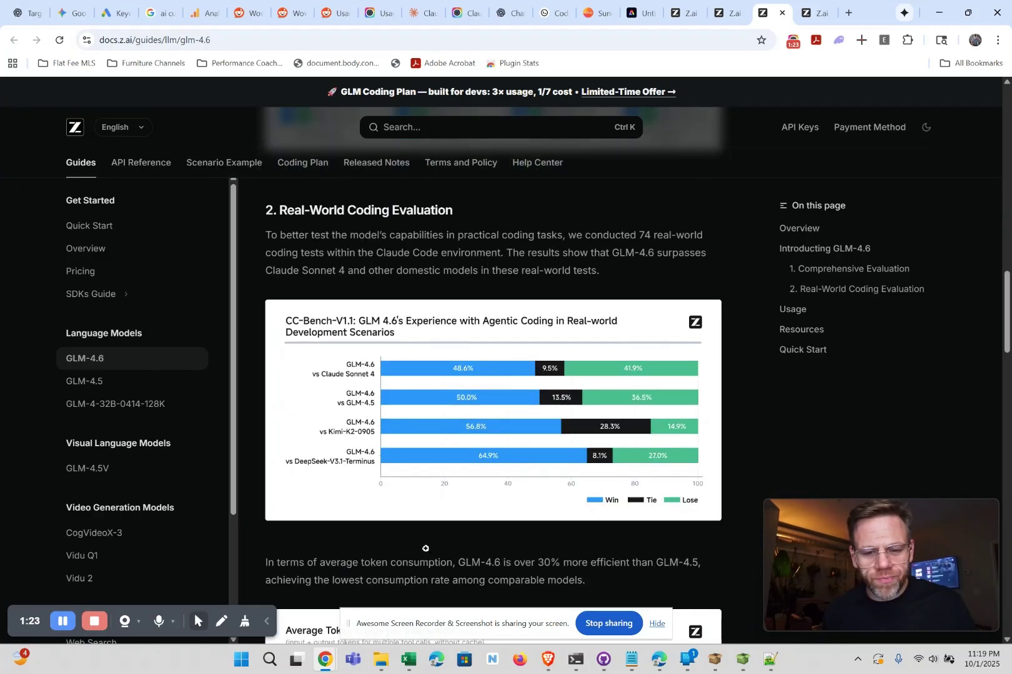
scroll(426, 547, down, 5)
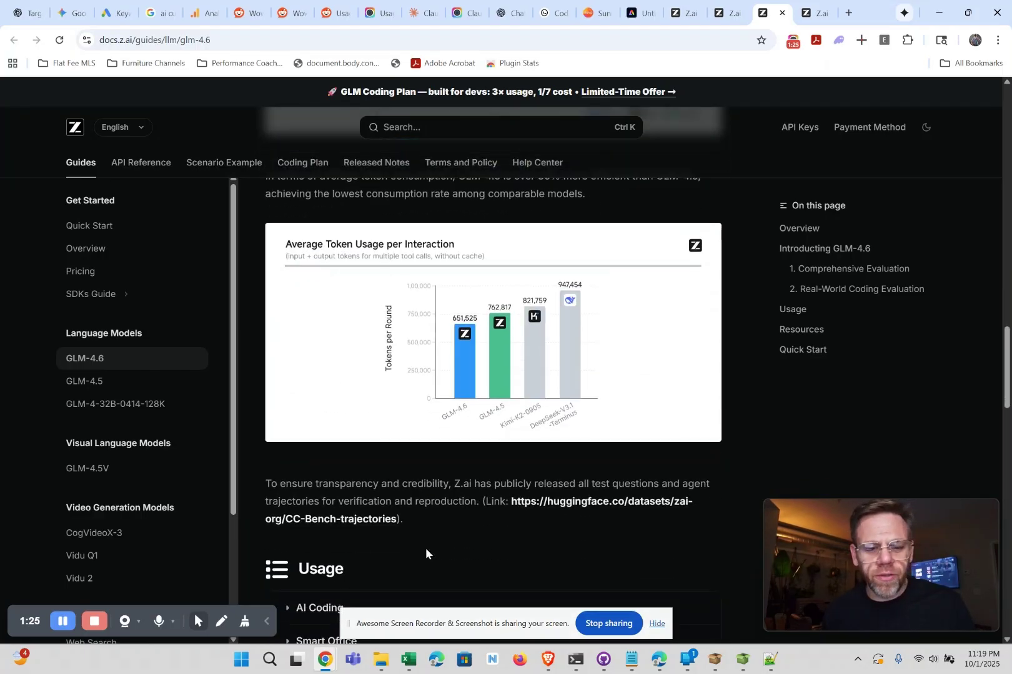
scroll(425, 547, down, 3)
scroll(425, 549, up, 10)
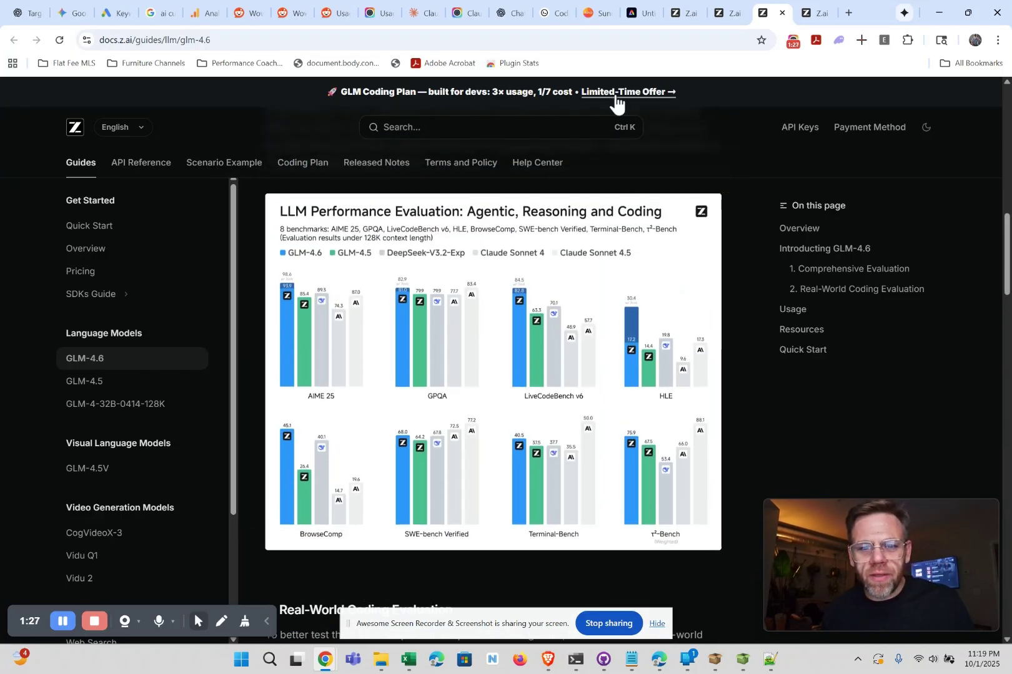
View the discounted GLM Coding Plan offer, then return to the GLM-4.6 chat tab.
click(615, 96)
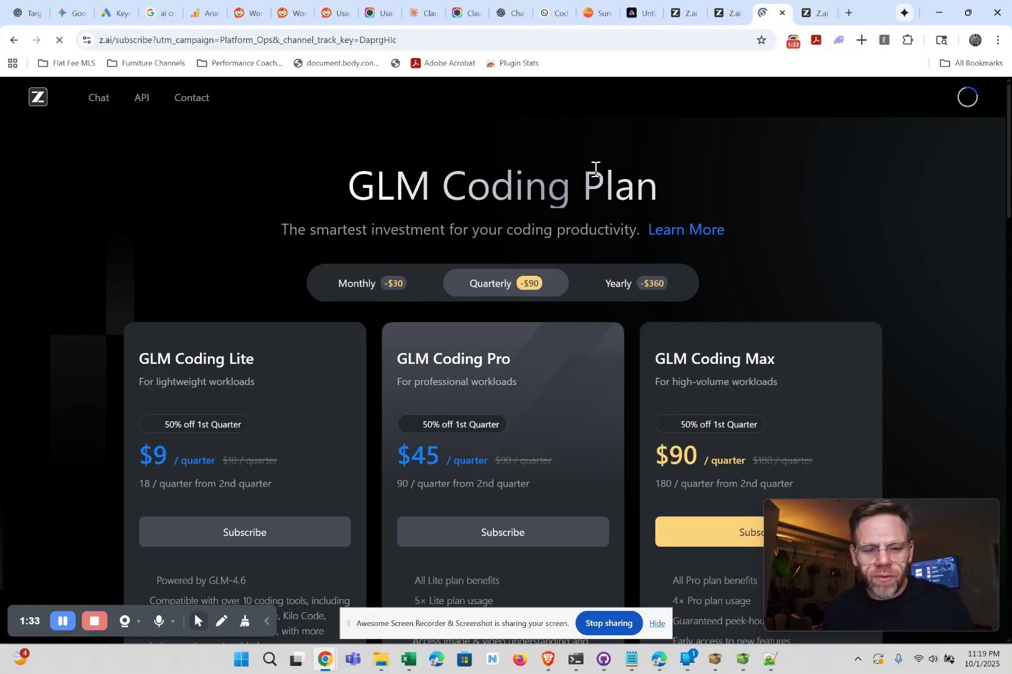
scroll(468, 403, down, 2)
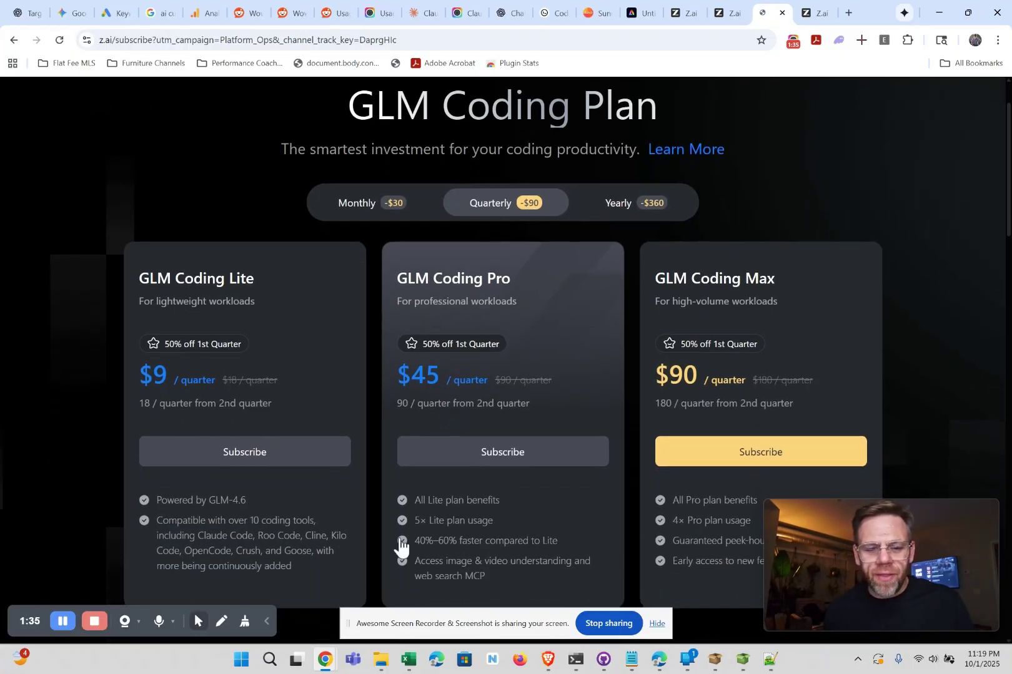
scroll(432, 451, down, 1)
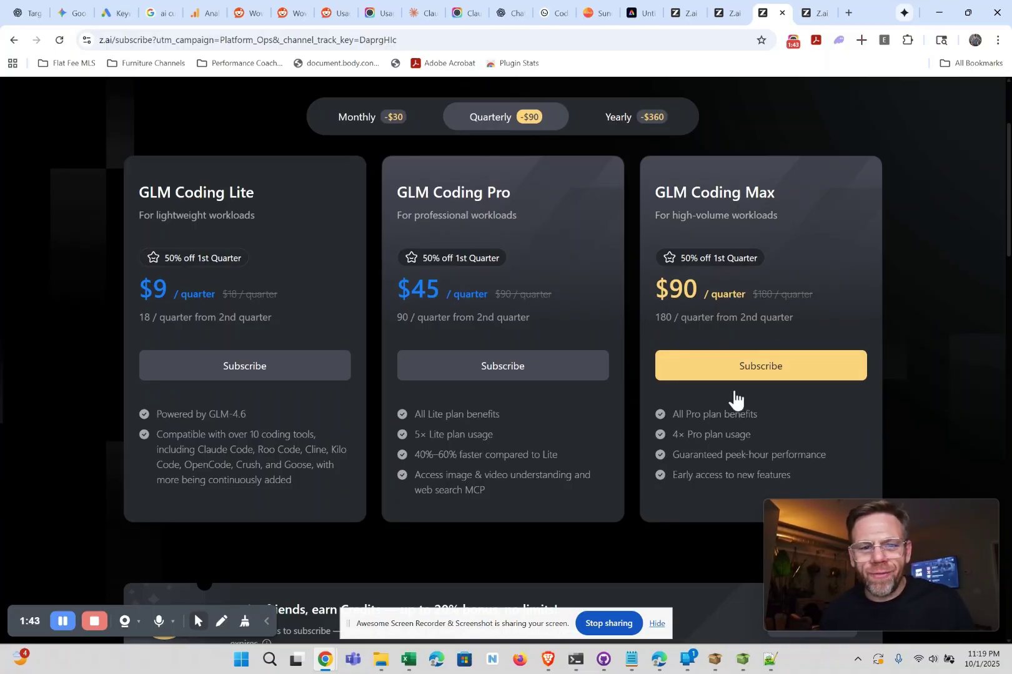
scroll(735, 418, down, 1)
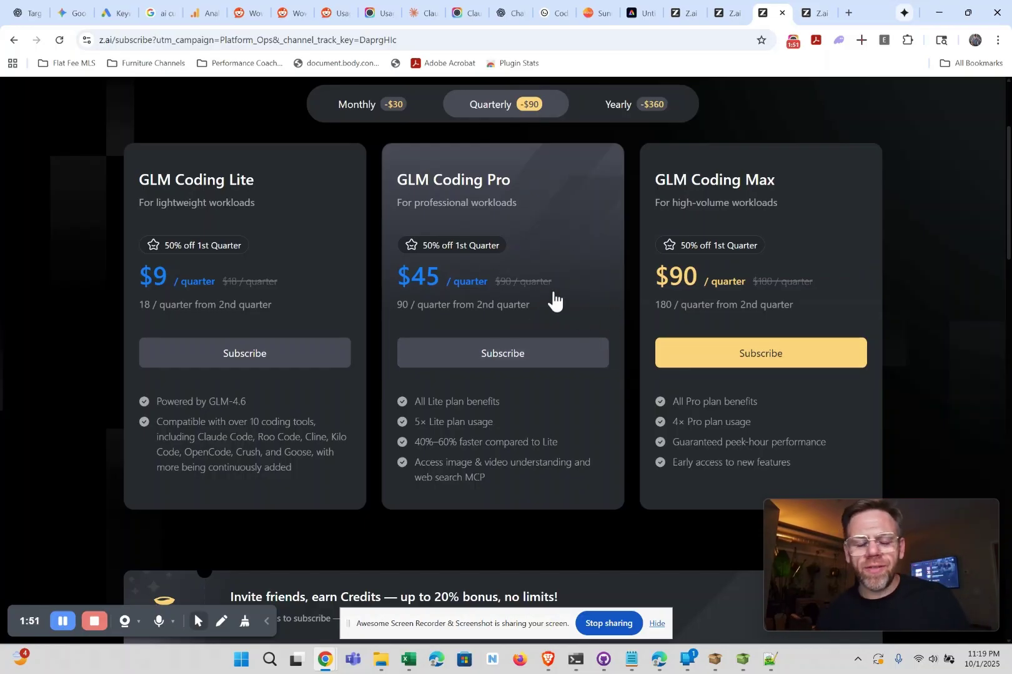
scroll(566, 323, down, 1)
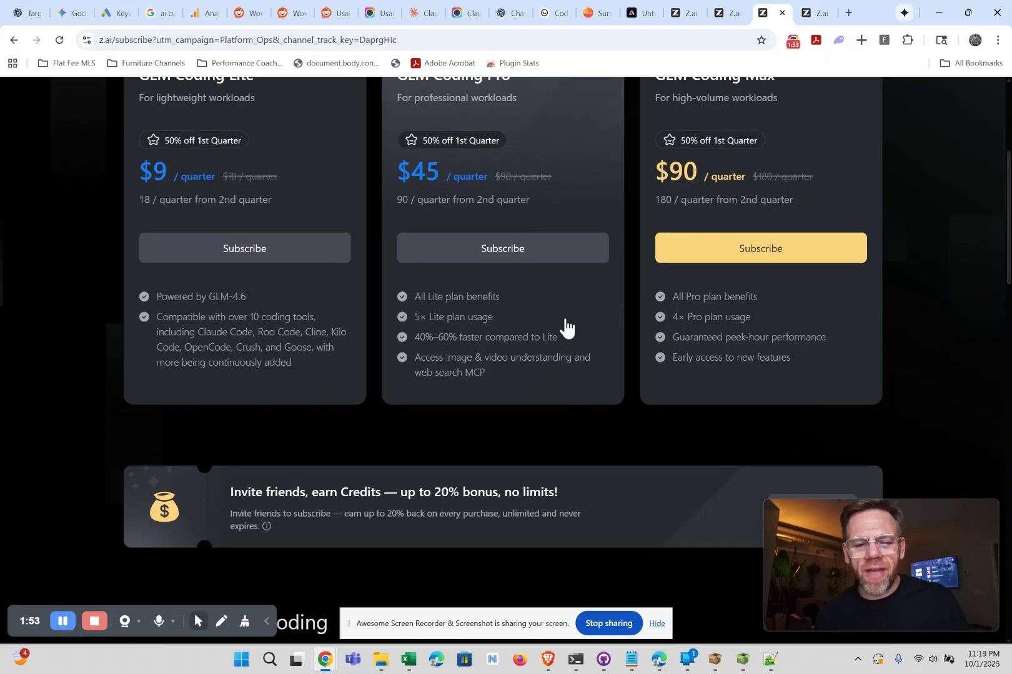
scroll(565, 322, up, 2)
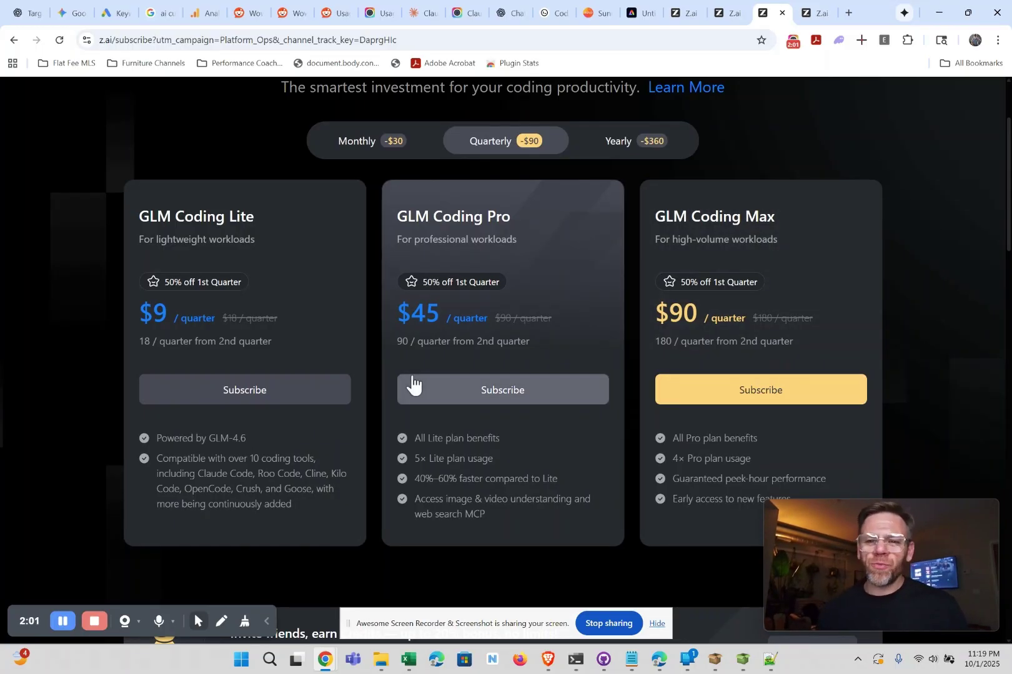
click(812, 13)
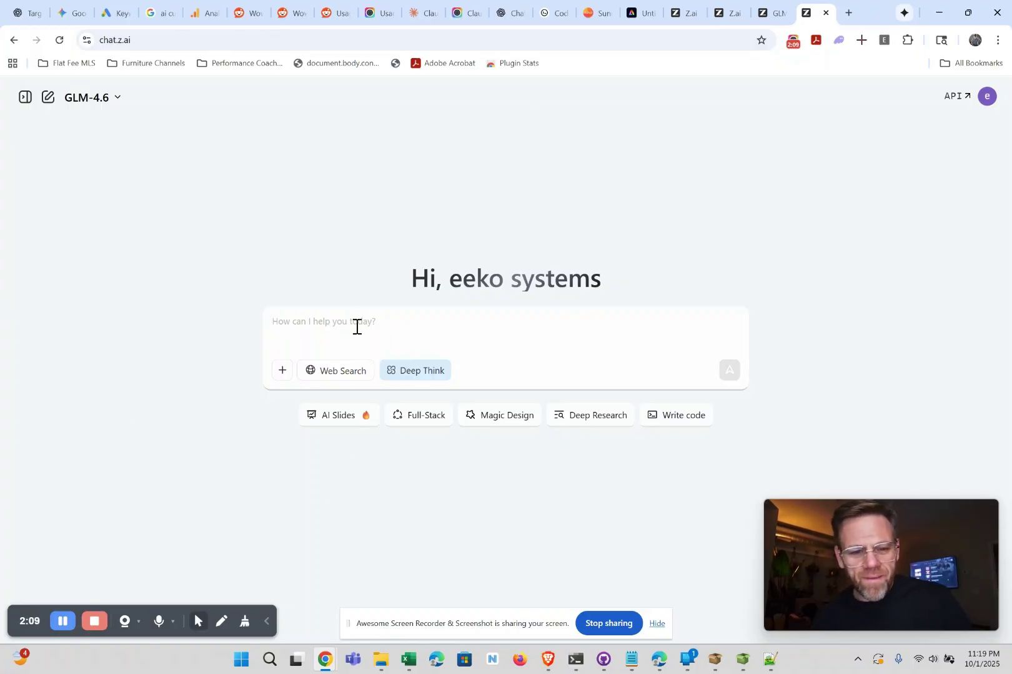
Dictate by voice a request for a clean-interface Python domain email scraper and send it.
key(super+h)
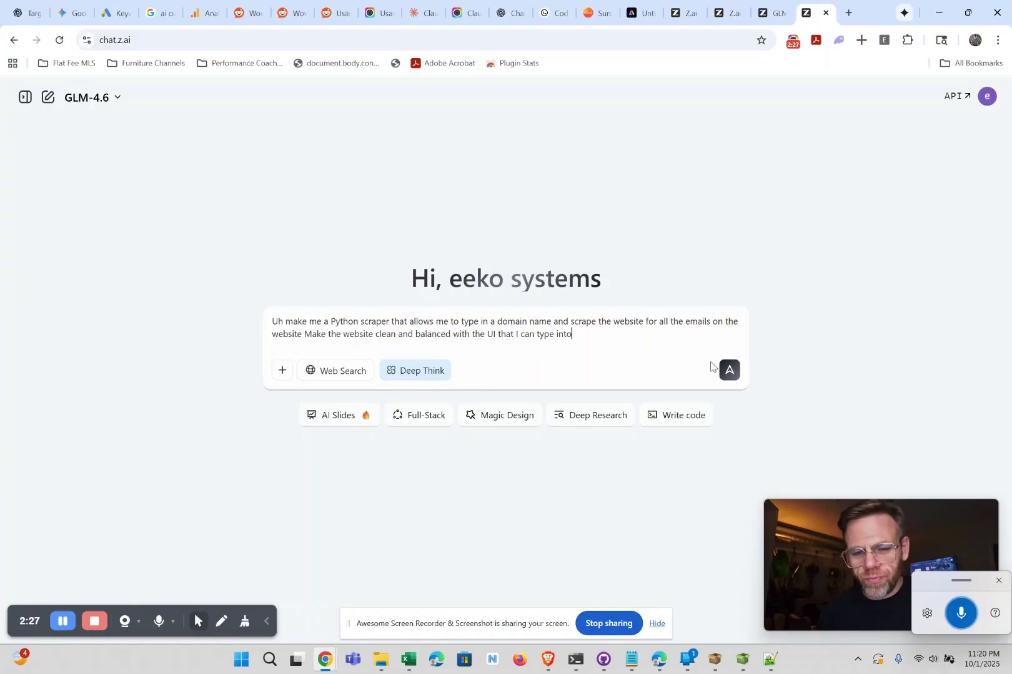
click(729, 370)
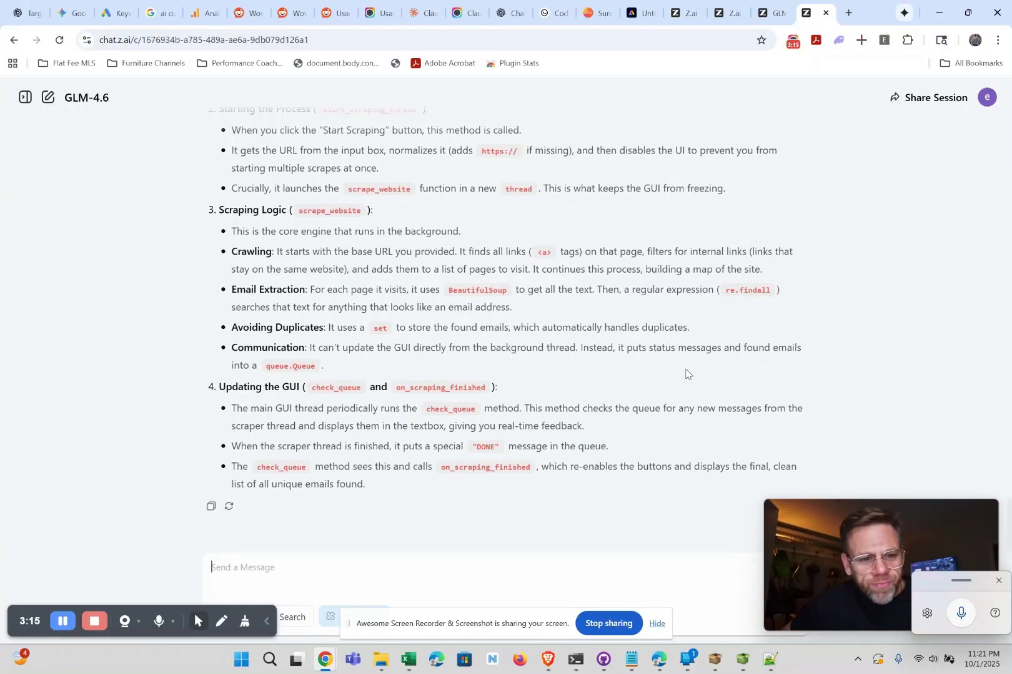
scroll(459, 374, up, 1)
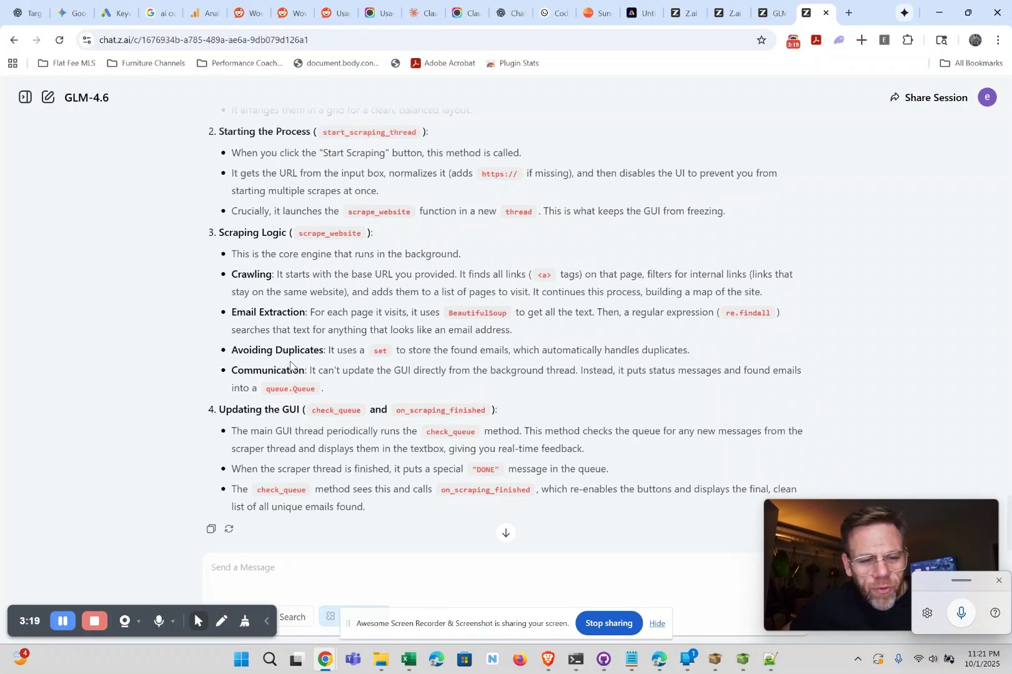
scroll(290, 387, up, 8)
scroll(290, 387, up, 8)
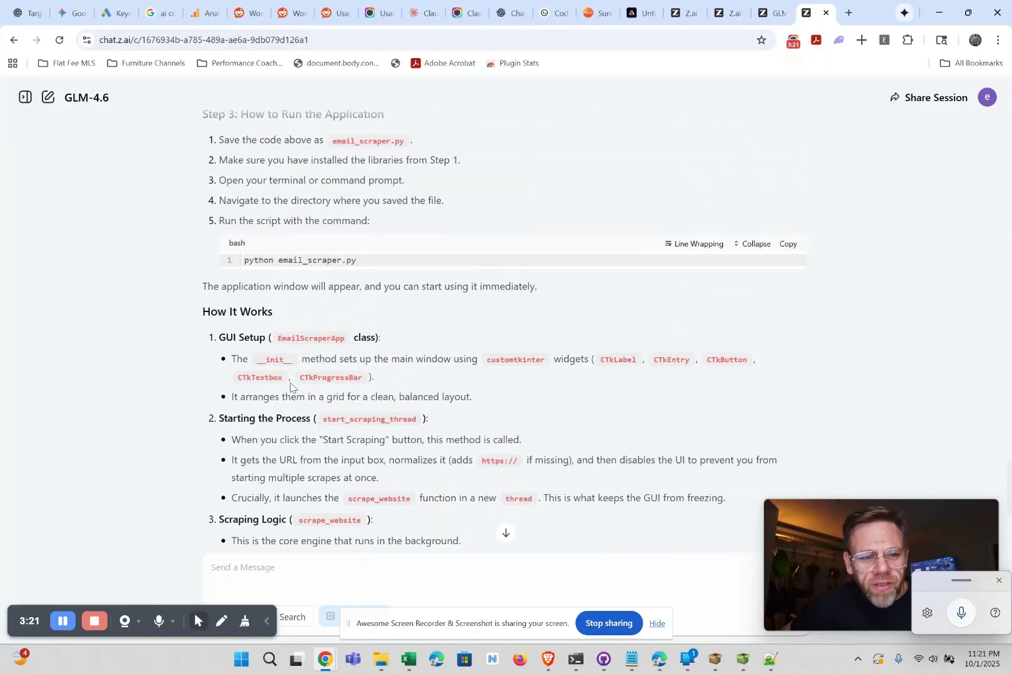
scroll(348, 379, up, 2)
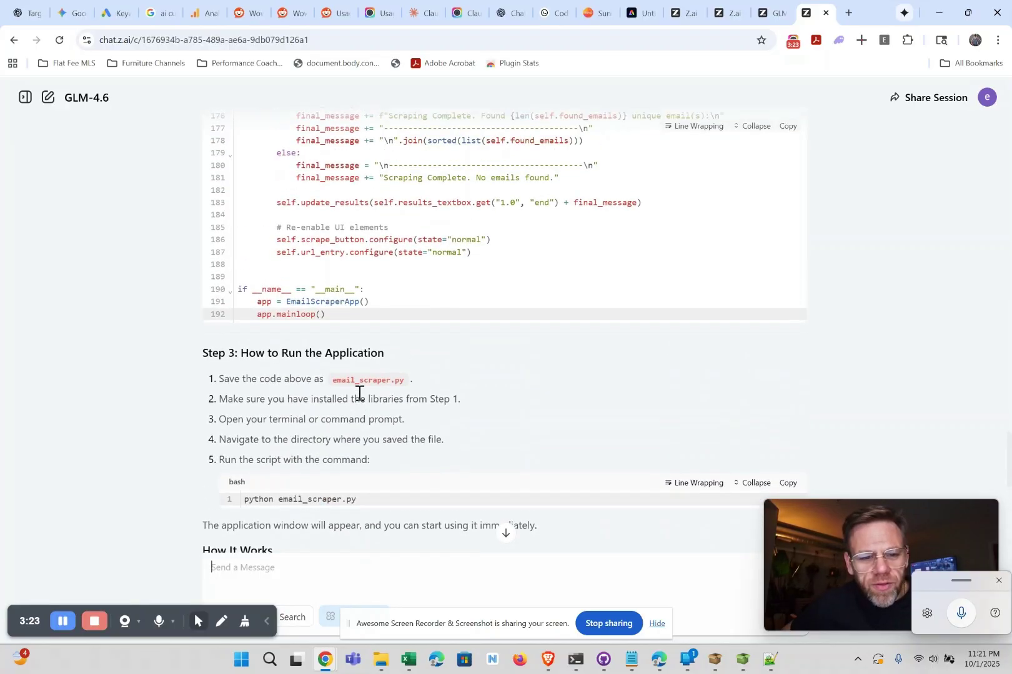
scroll(356, 347, up, 5)
scroll(355, 346, up, 5)
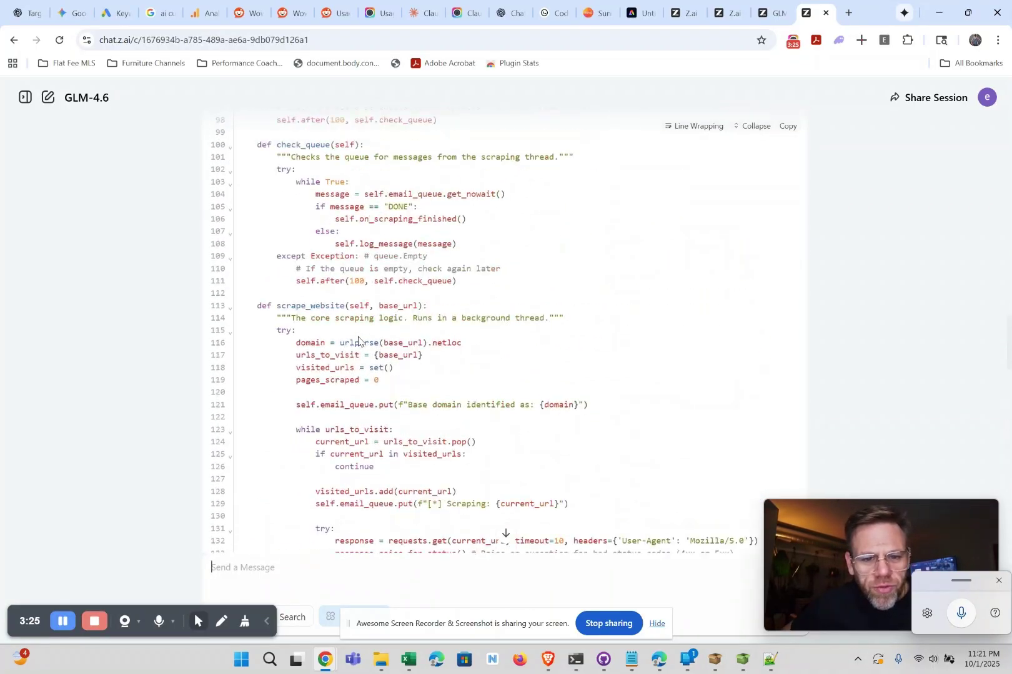
scroll(359, 337, up, 5)
scroll(358, 336, up, 5)
scroll(358, 336, up, 5)
scroll(358, 337, up, 5)
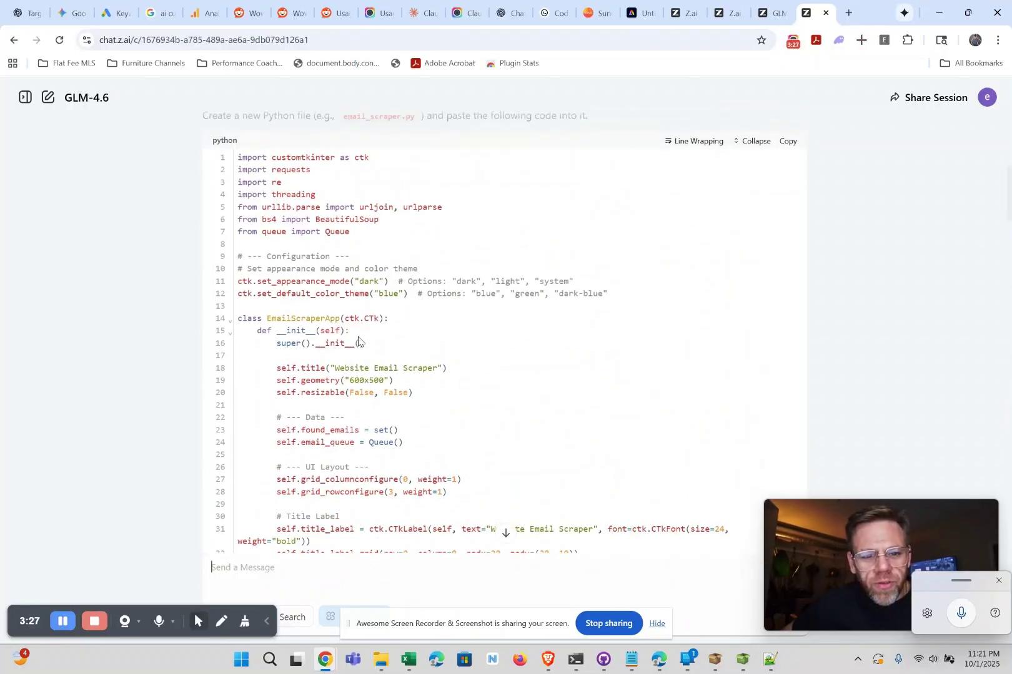
scroll(359, 337, up, 3)
scroll(358, 337, down, 5)
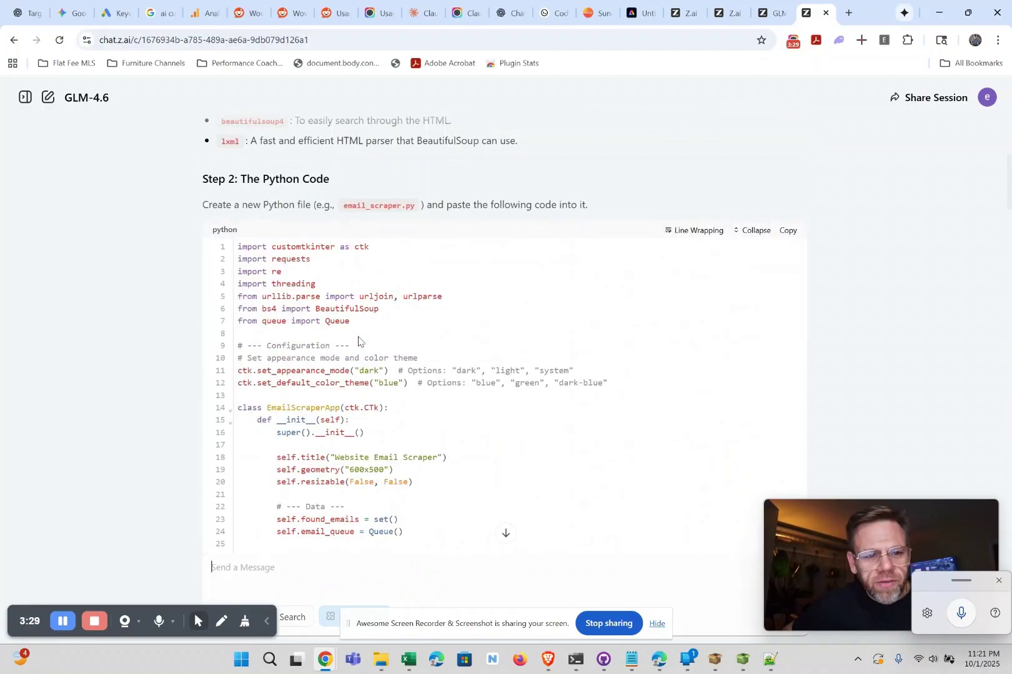
scroll(358, 337, down, 6)
scroll(359, 337, down, 6)
scroll(358, 336, down, 8)
scroll(358, 337, up, 5)
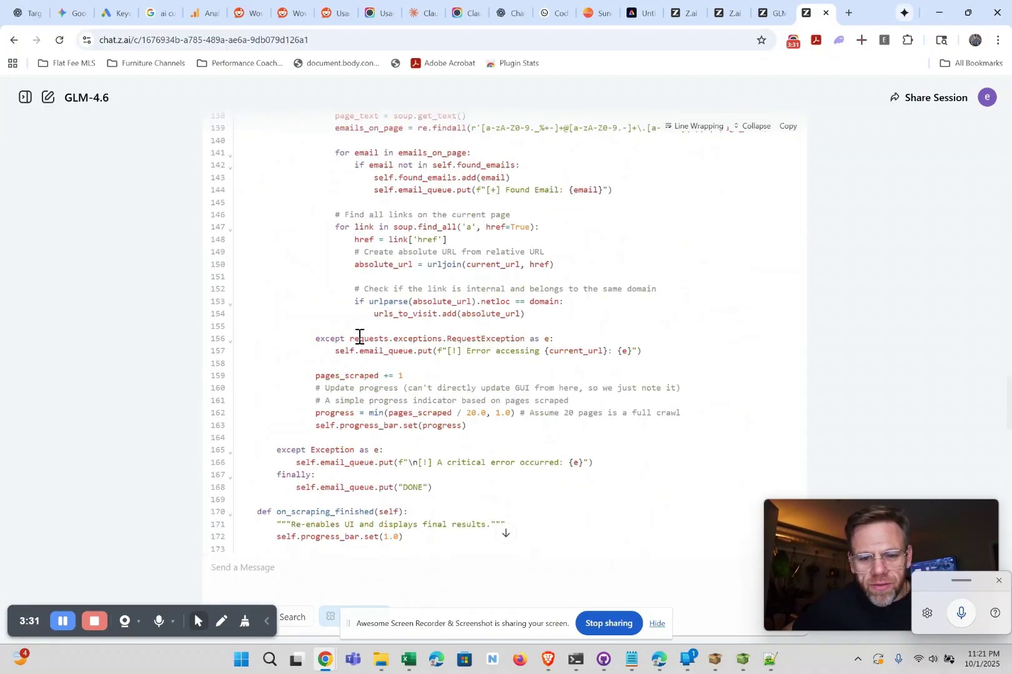
scroll(359, 336, up, 3)
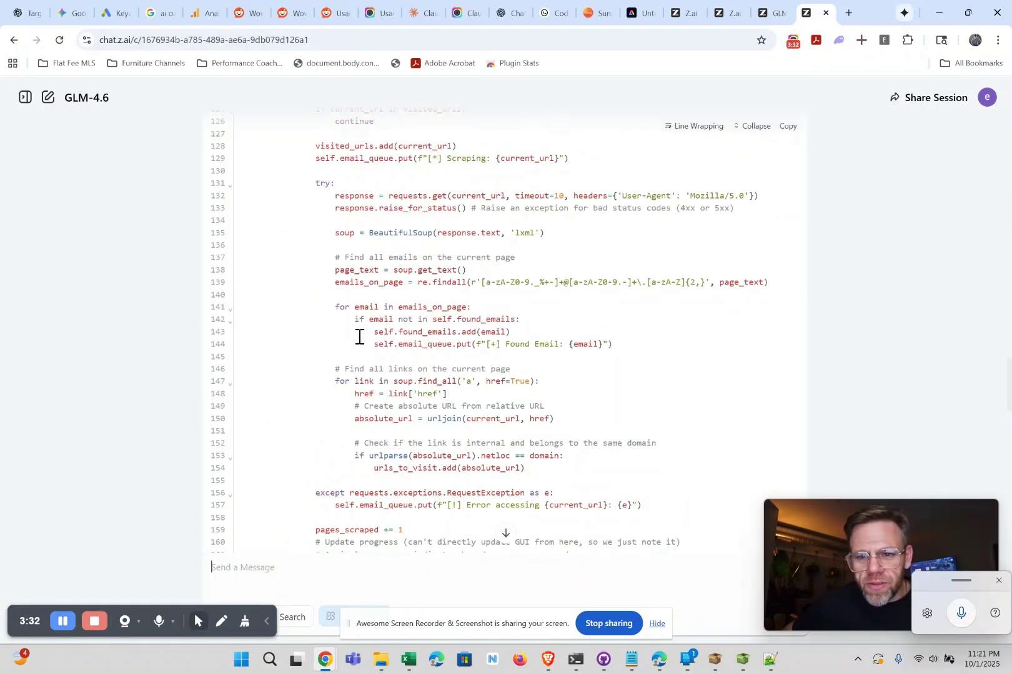
Copy the full generated scraper Python code block to the clipboard.
click(787, 128)
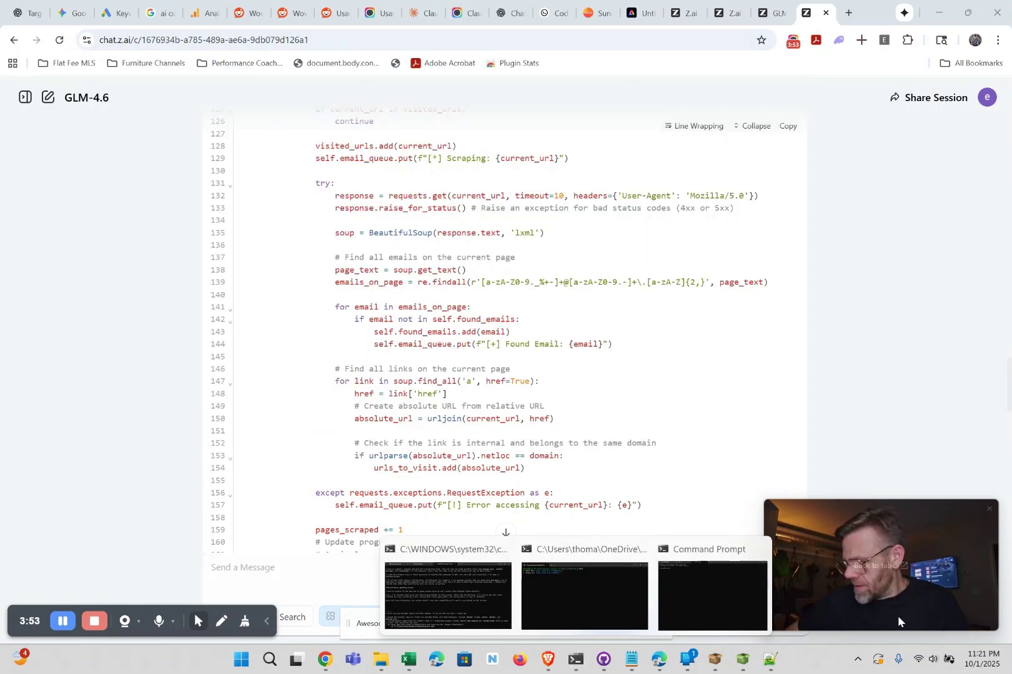
mouse_move(380, 661)
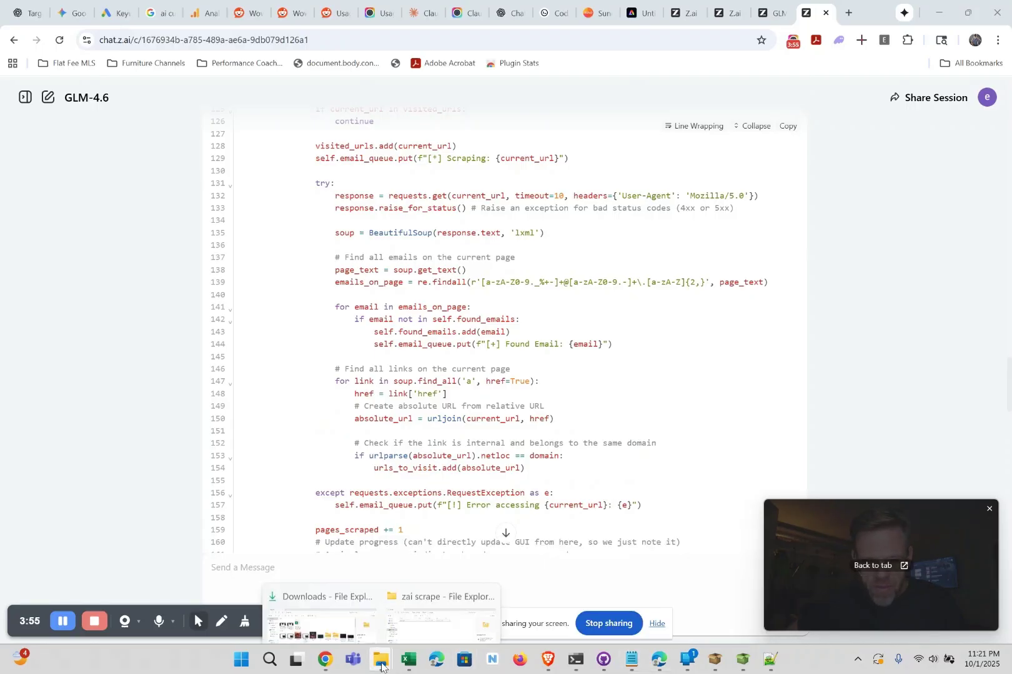
Copy the zai scrape folder's address from Explorer and switch to Command Prompt.
click(436, 597)
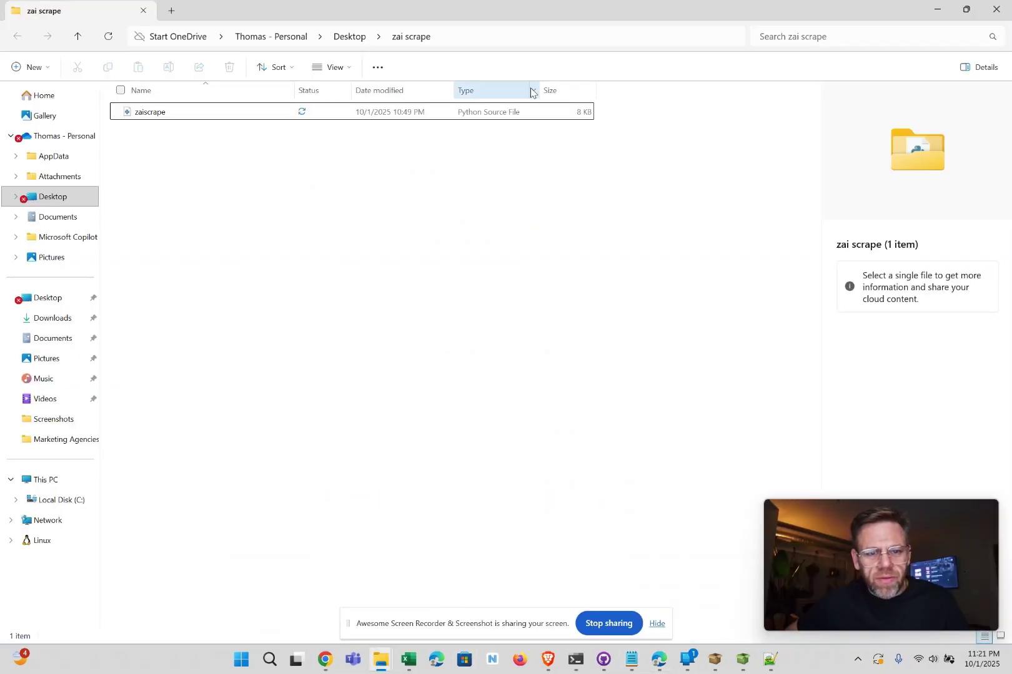
right_click(396, 36)
click(404, 43)
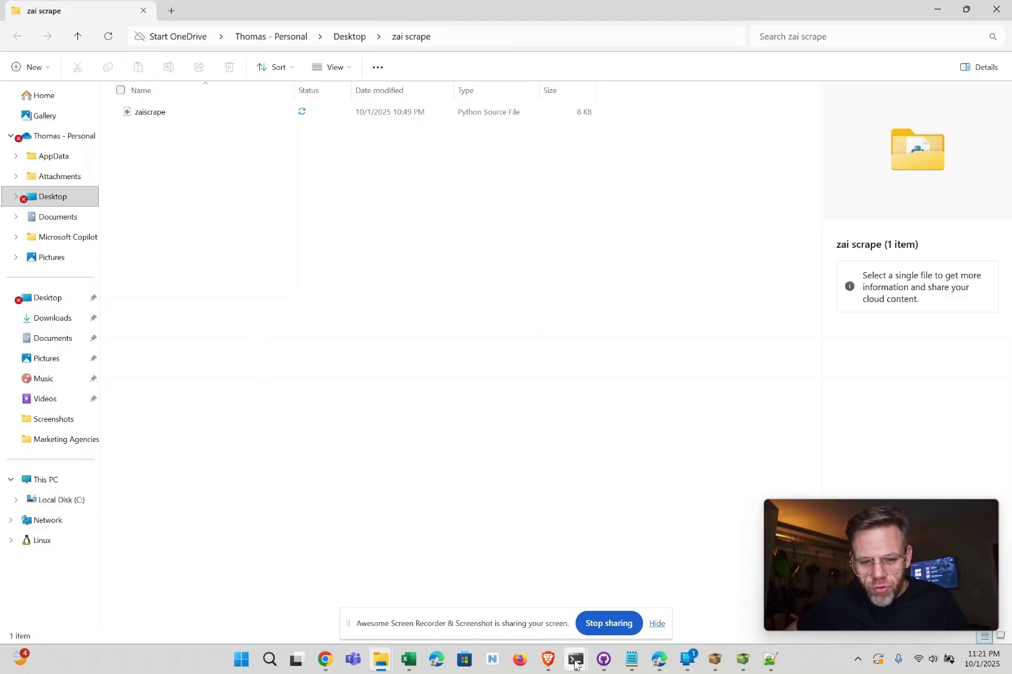
mouse_move(575, 659)
click(681, 611)
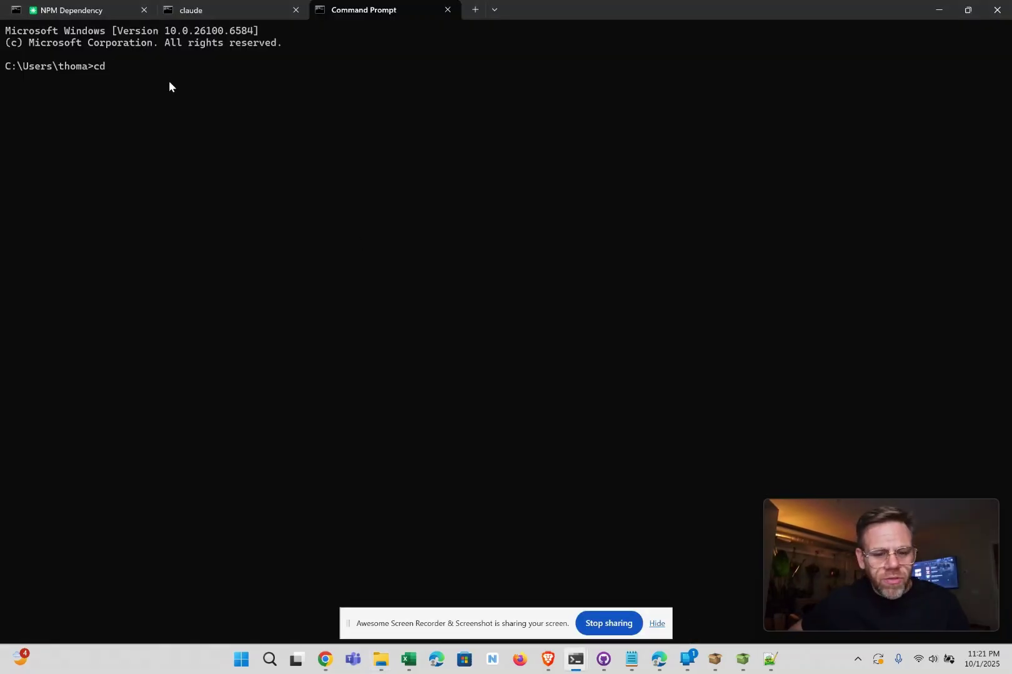
cd into the pasted zai scrape path and run python zaiscrape.py.
key(ctrl+v)
key(Return)
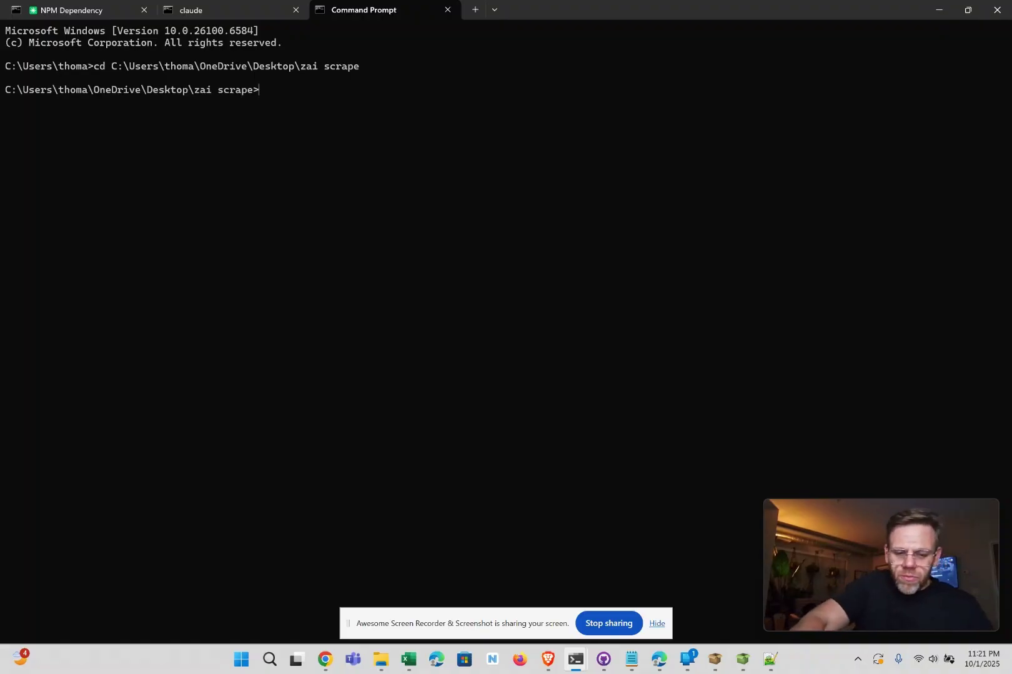
text(python zaiscrape.py)
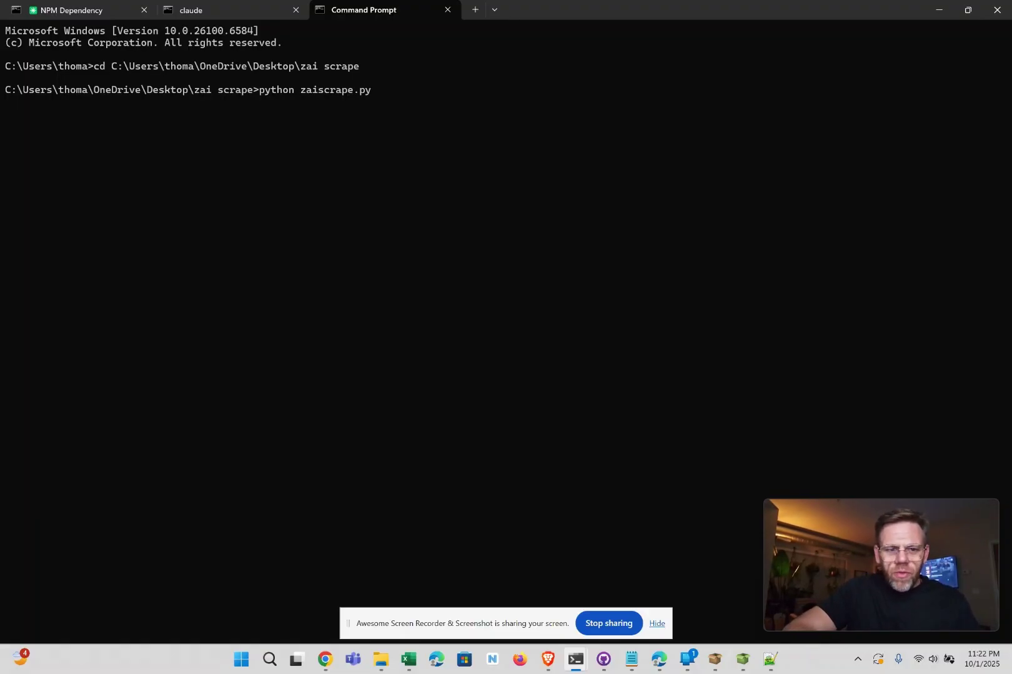
key(Return)
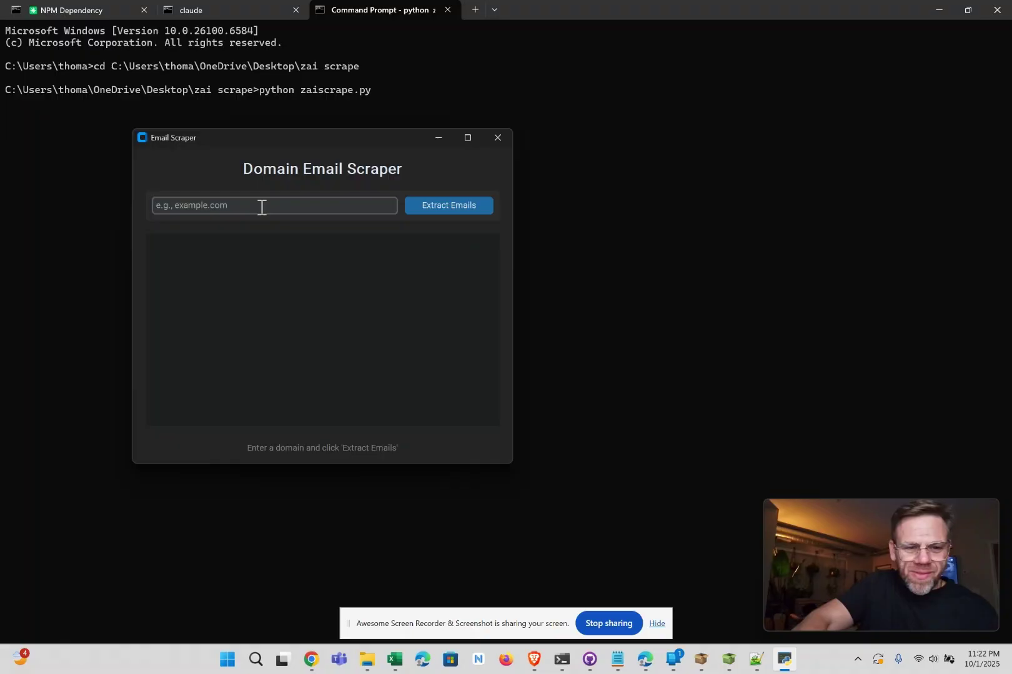
Enter perseuscoaching.com as the domain and start extracting emails.
click(195, 210)
text(pe)
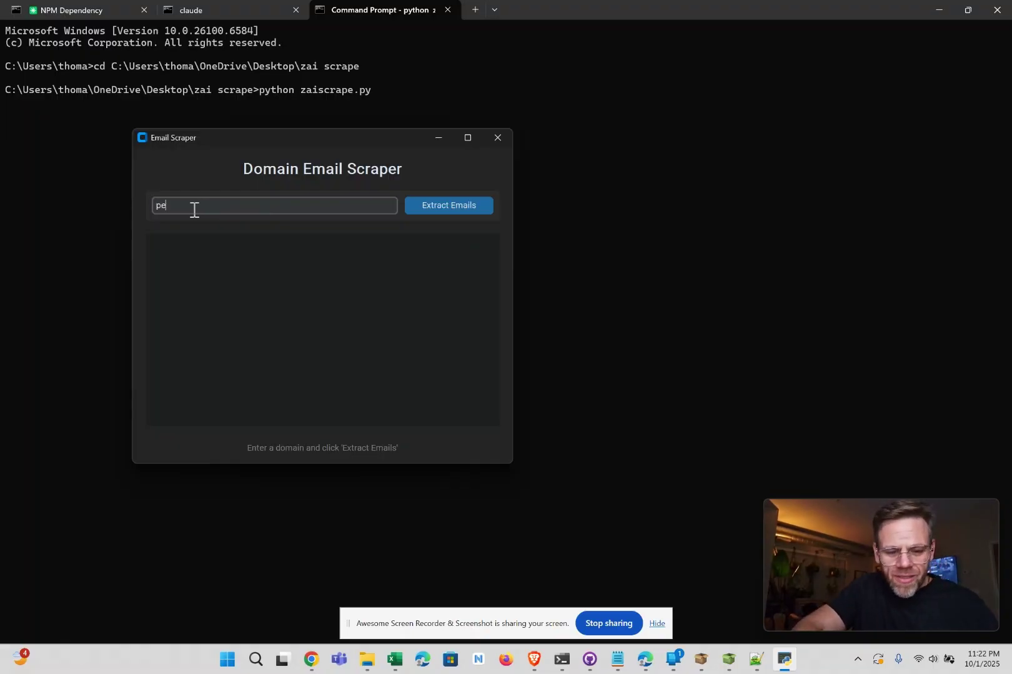
text(rseuscoachi)
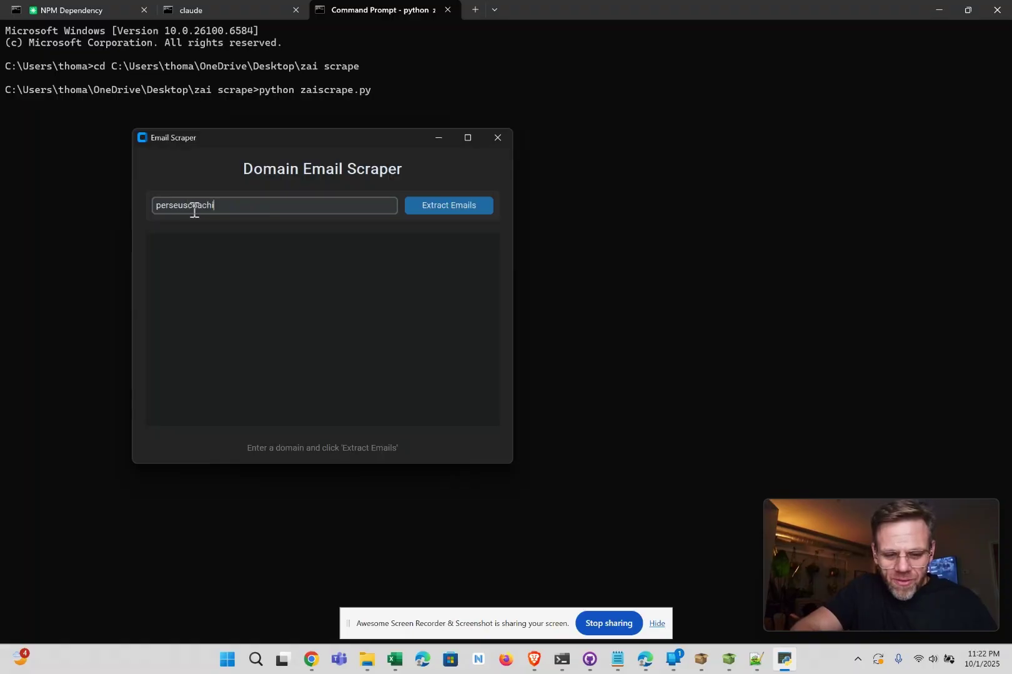
text(ng.com)
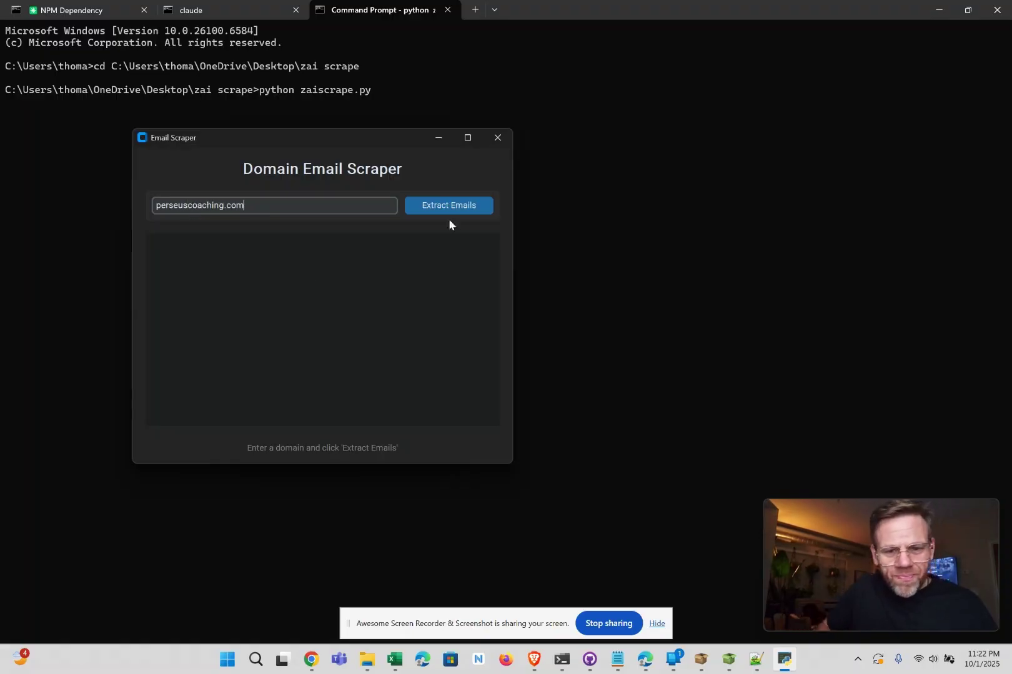
click(447, 209)
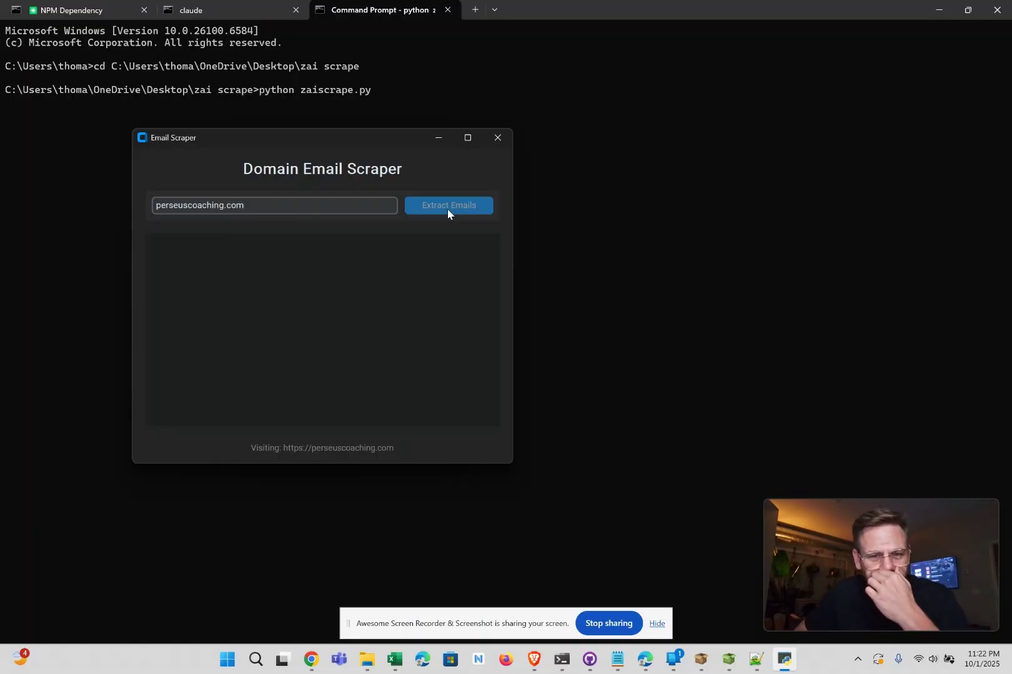